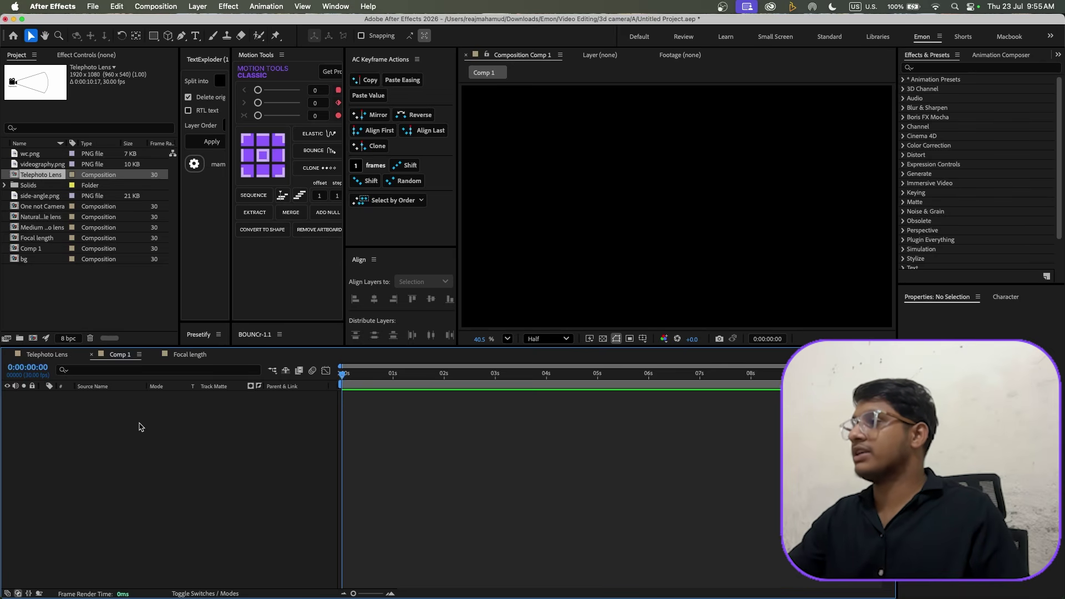
Open the settings for a new camera layer in Comp 1, show the available camera types, and close the settings
right_click(140, 426)
mouse_move(167, 432)
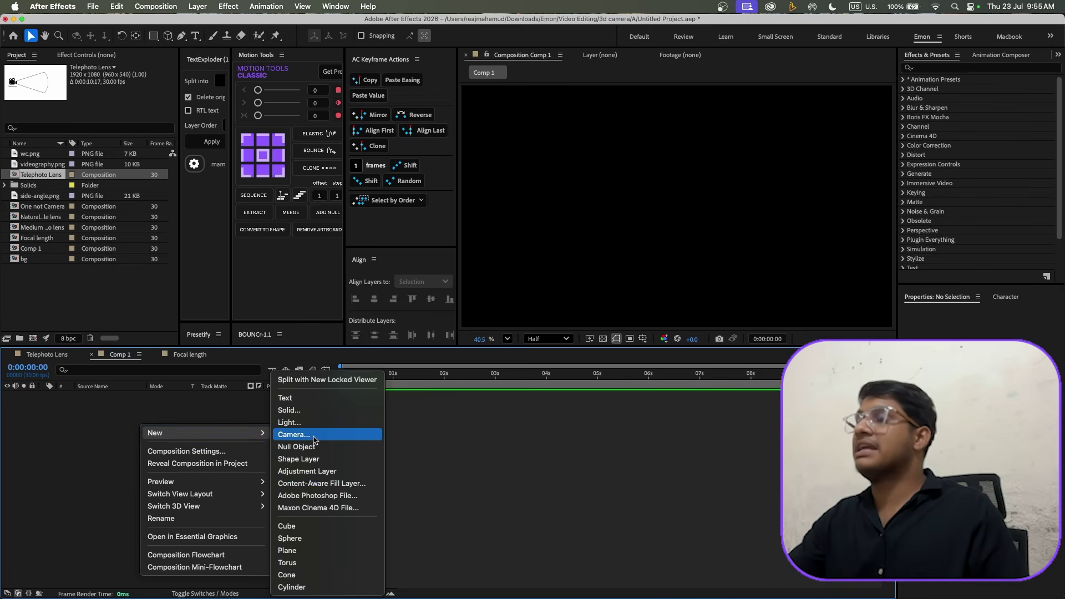
left_click(197, 6)
left_click(197, 6)
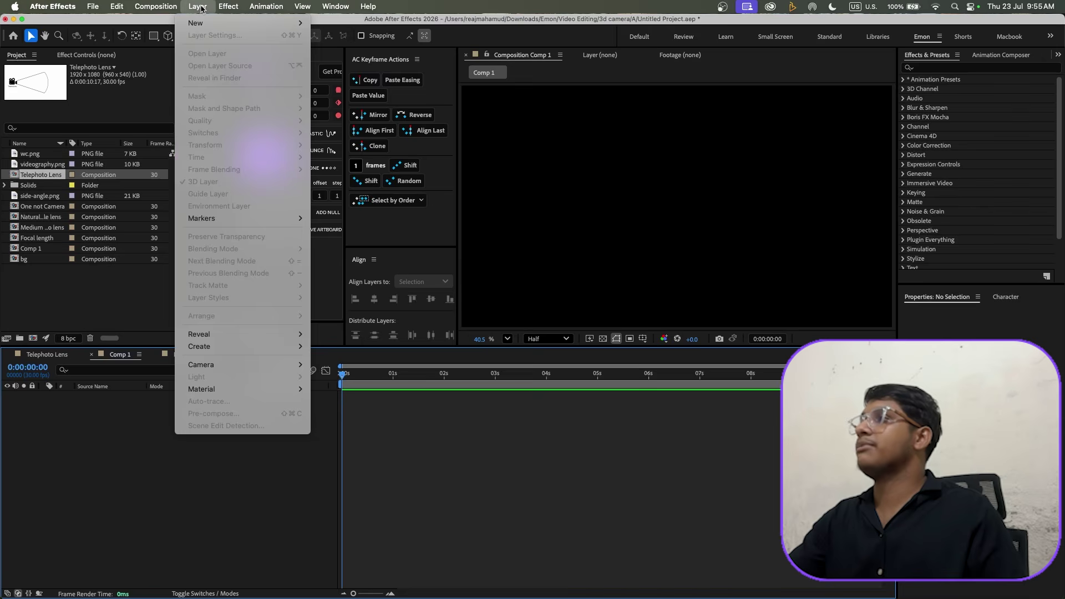
mouse_move(212, 27)
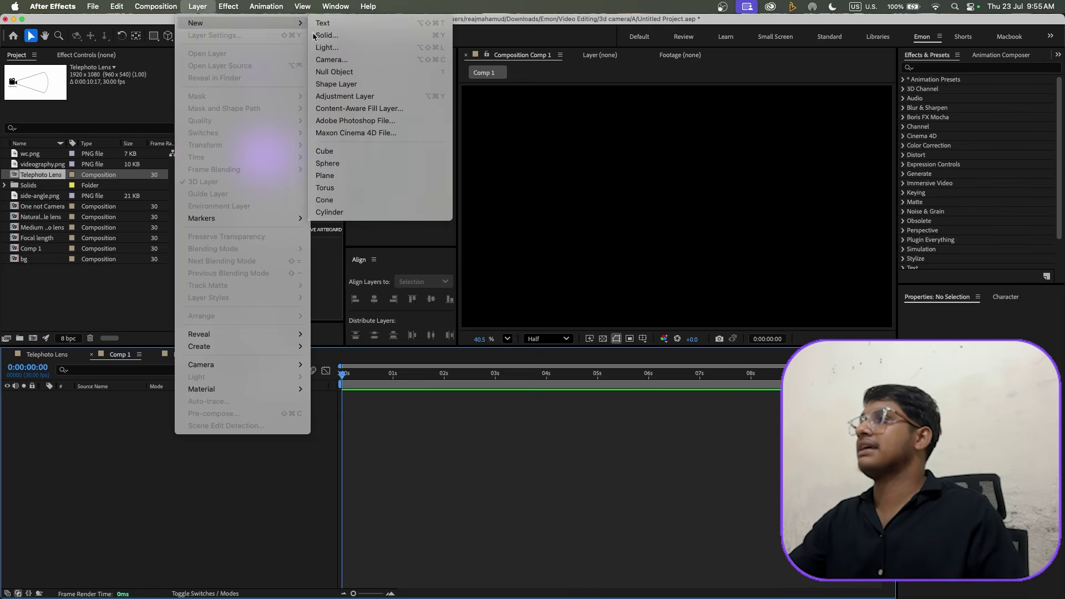
left_click(357, 61)
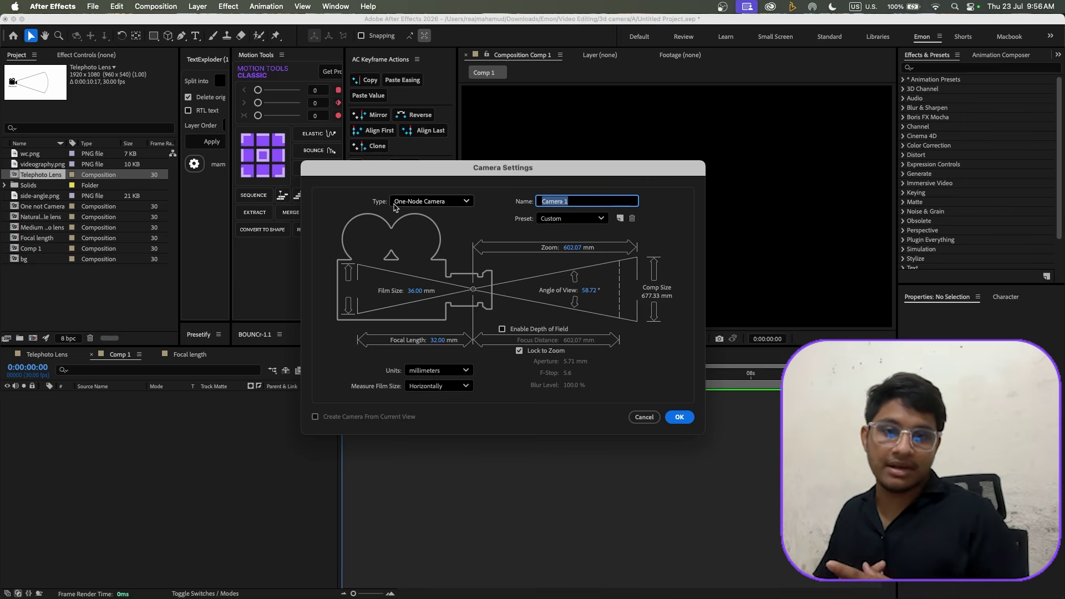
left_click(417, 201)
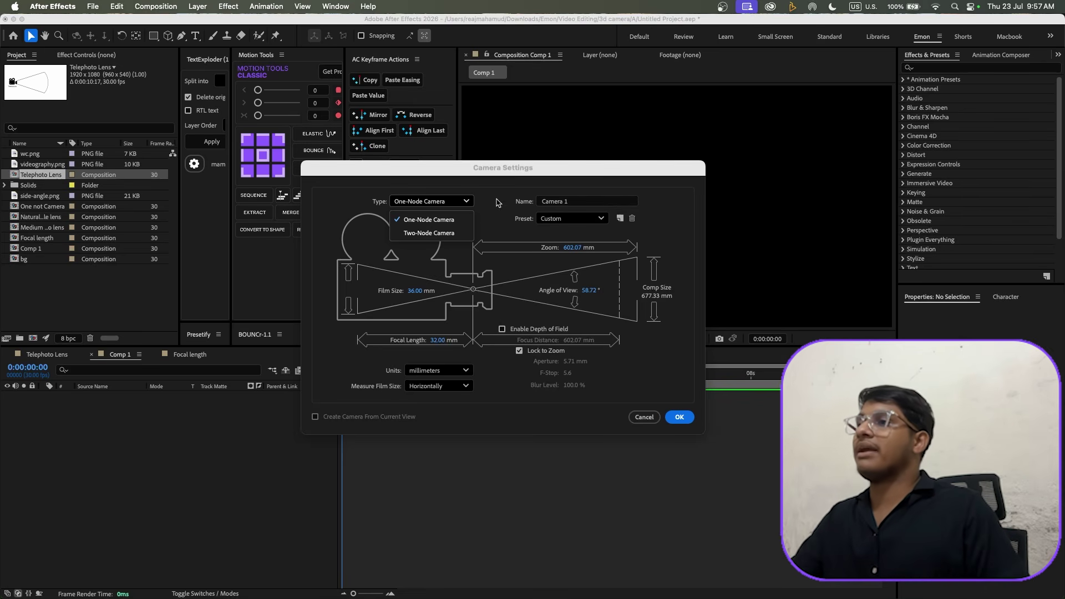
left_click(575, 202)
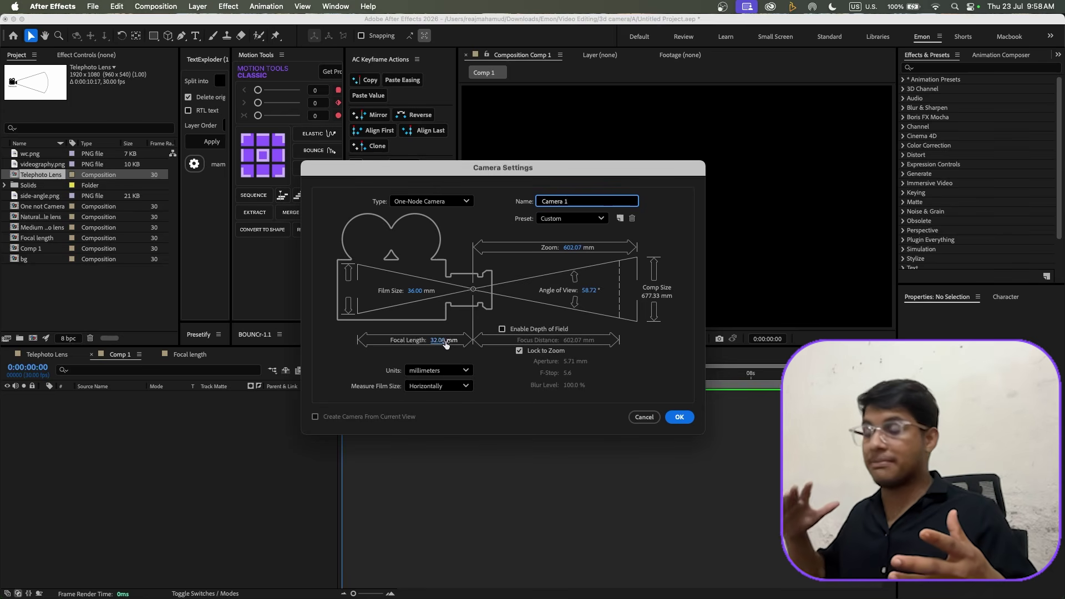
left_click(679, 418)
In the Focal length composition, go to 0:00:02:13 and turn on visibility of the "15 to 24 mm" text and man layers
left_click(188, 353)
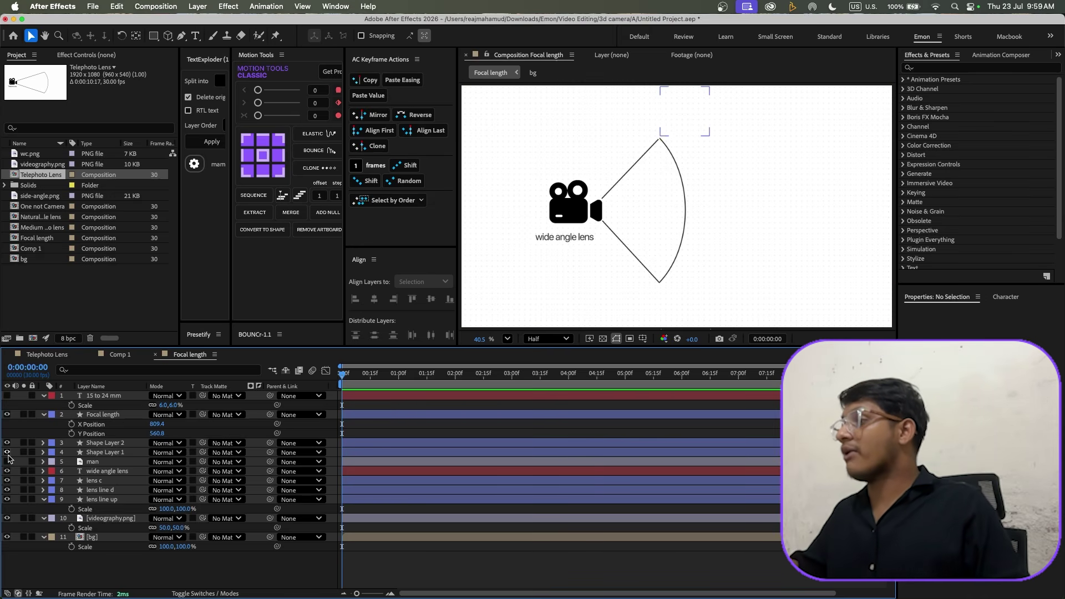
left_click_drag(395, 376, 480, 376)
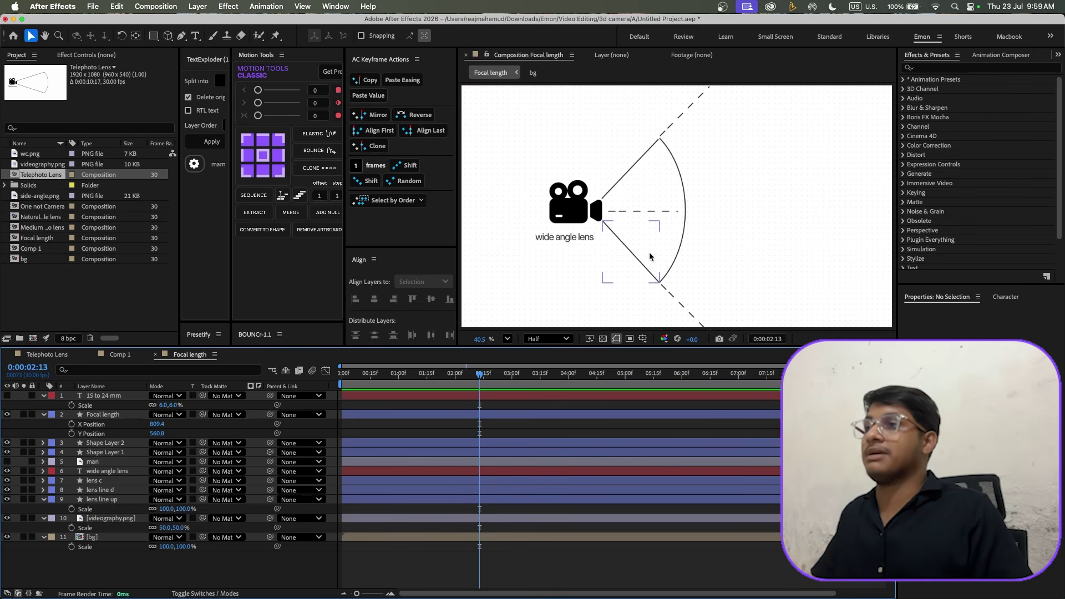
left_click(7, 395)
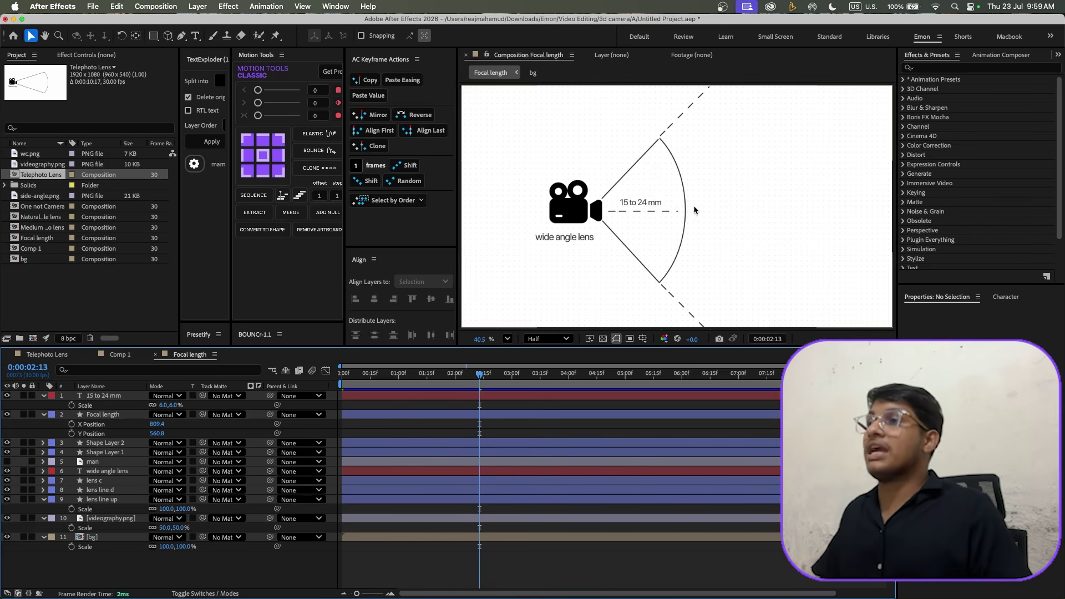
scroll(605, 210, "up", 3)
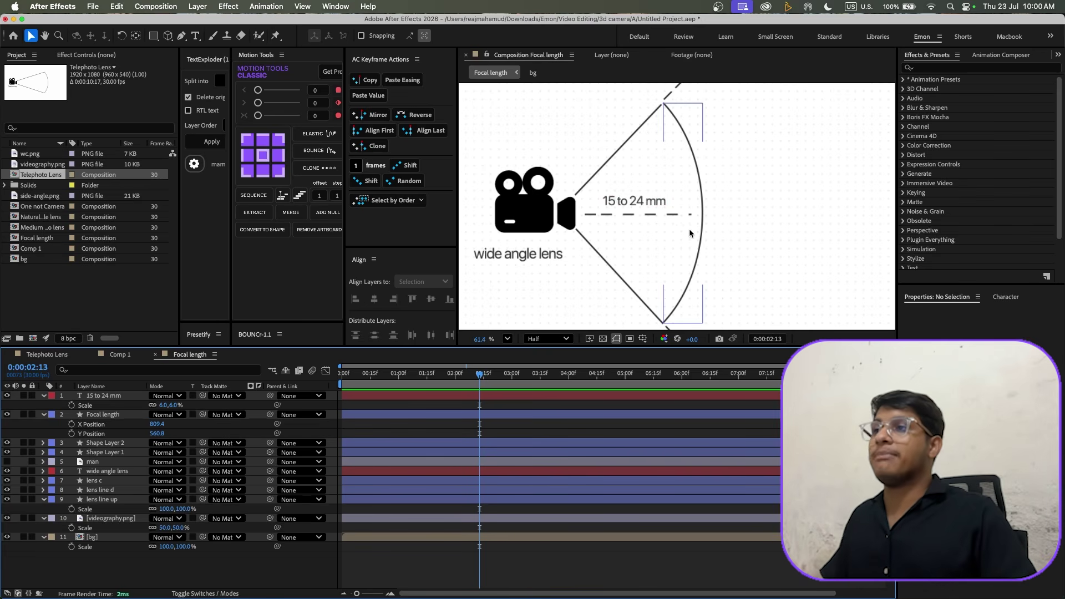
scroll(689, 229, "down", 3)
scroll(612, 234, "down", 1)
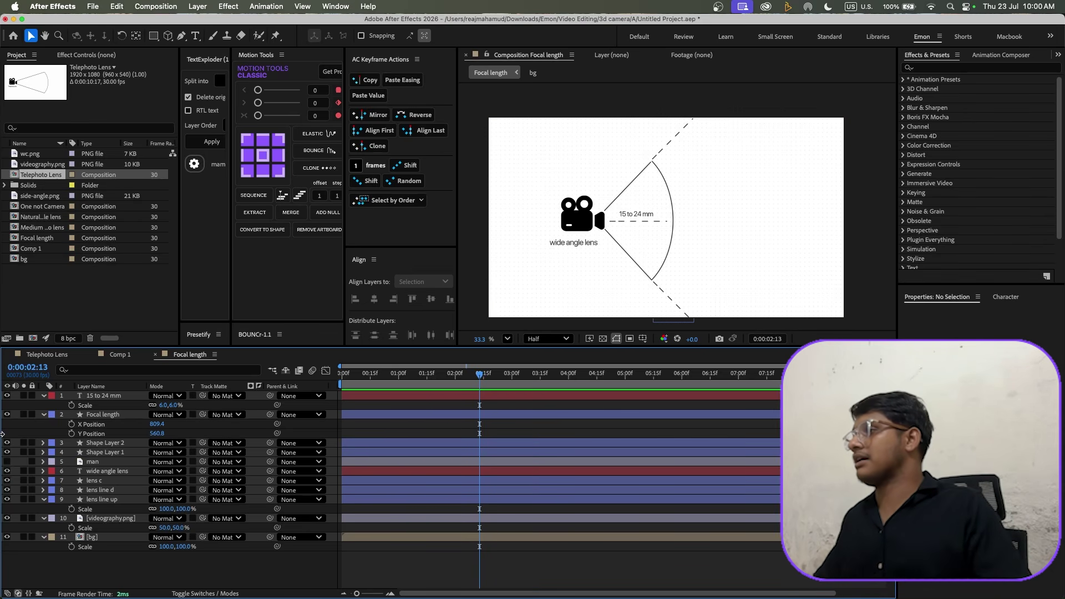
left_click(6, 461)
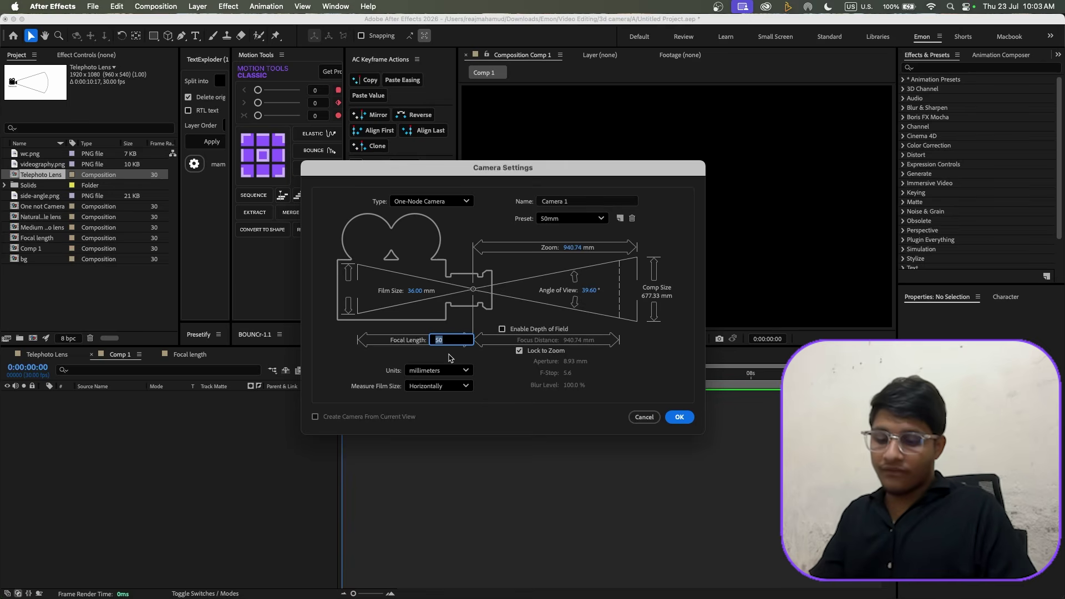
Set the new camera's focal length to 35 mm in Comp 1 and accept the camera settings
type("35")
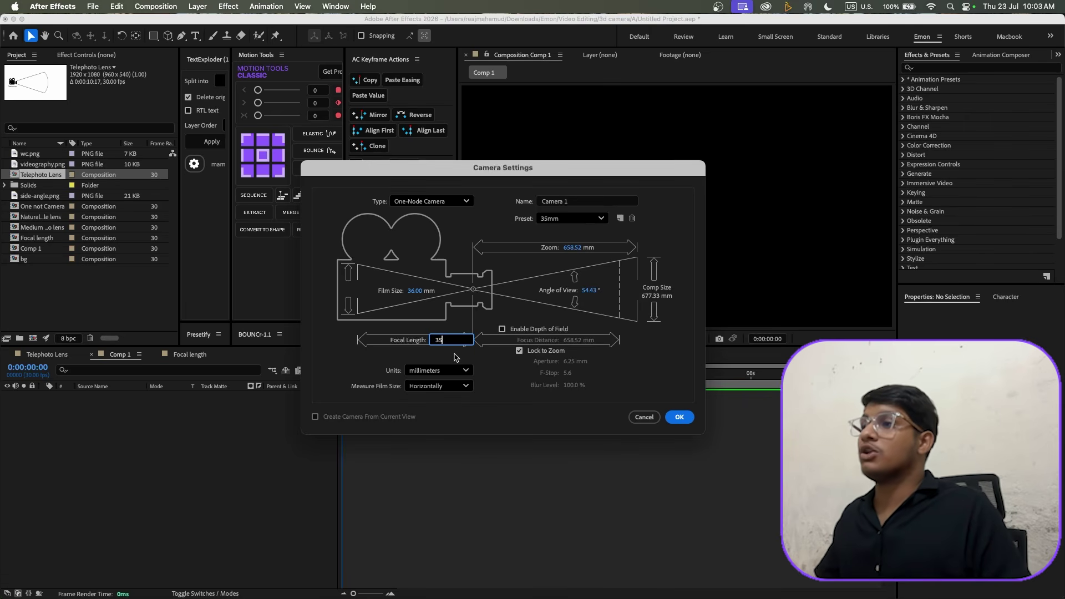
left_click(680, 417)
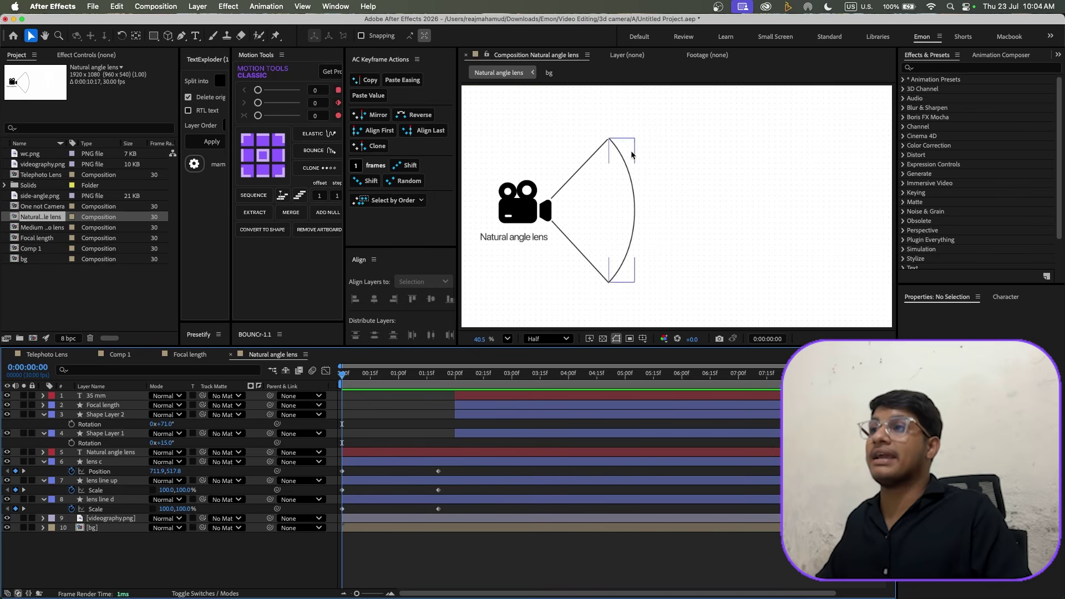
Preview the lens animation in the Natural angle lens composition up to about 0:00:04:13
left_click_drag(382, 381, 575, 398)
key("space")
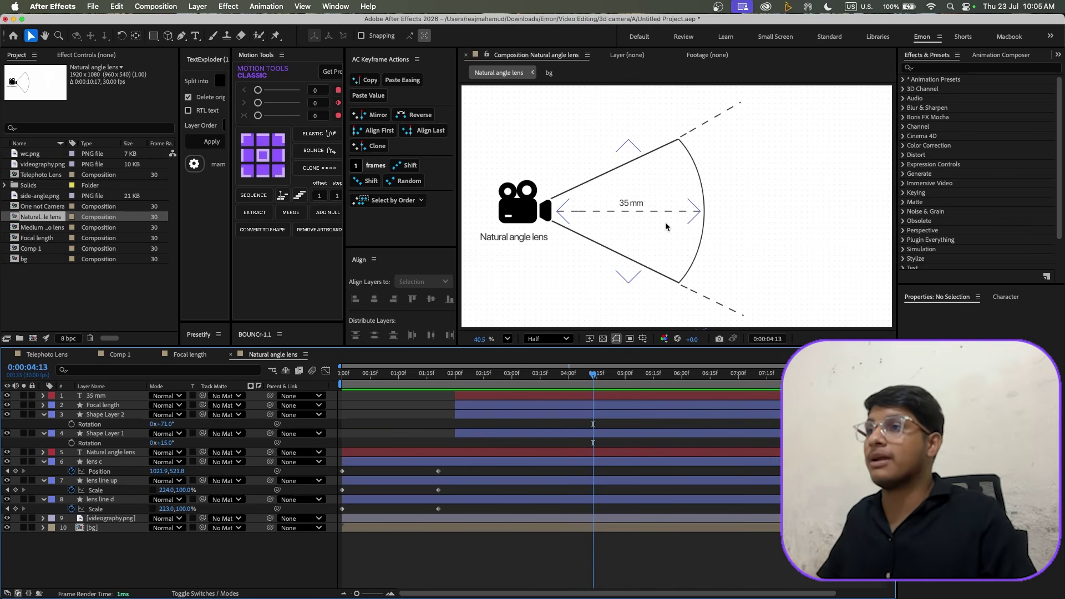
mouse_move(490, 382)
left_mouse_down()
mouse_move(347, 393)
mouse_move(485, 388)
left_mouse_up()
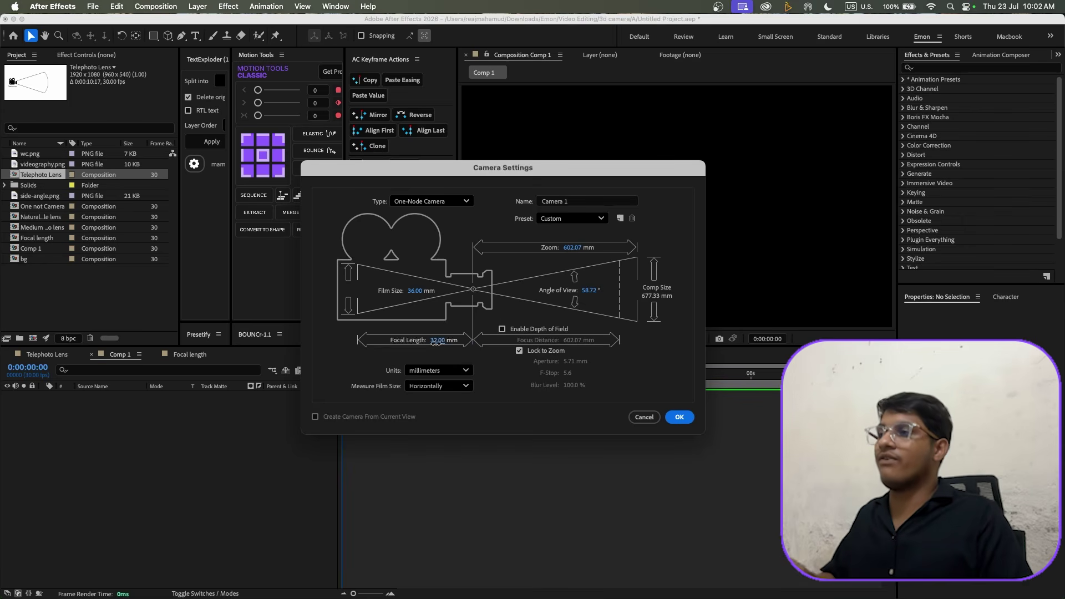
Set the new camera's focal length to 50 mm in Comp 1, and accept the camera settings to close them
left_click(436, 340)
type("50")
key("Return")
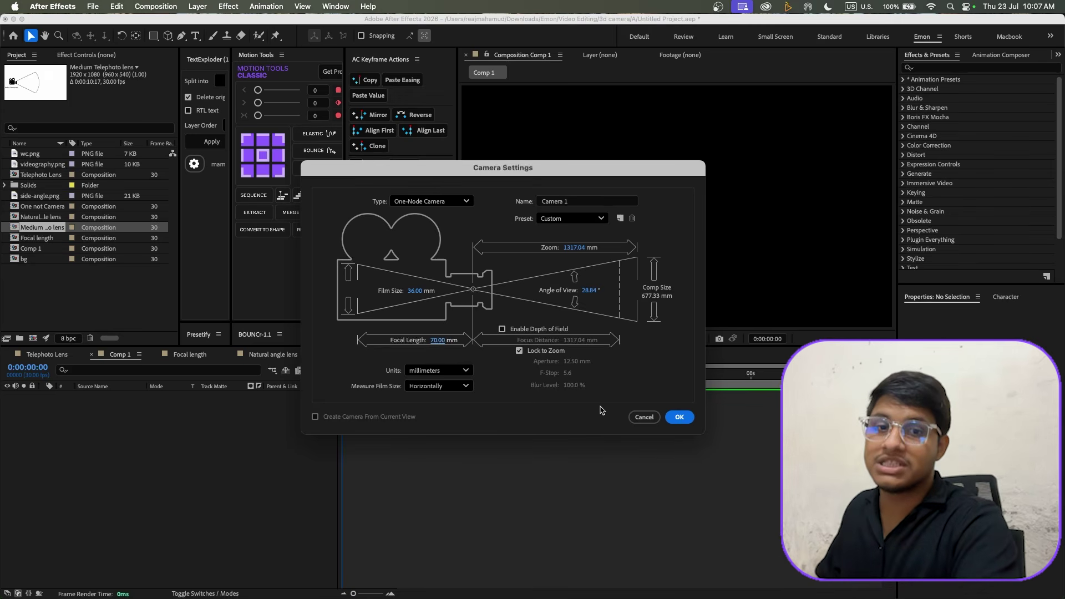
left_click(679, 417)
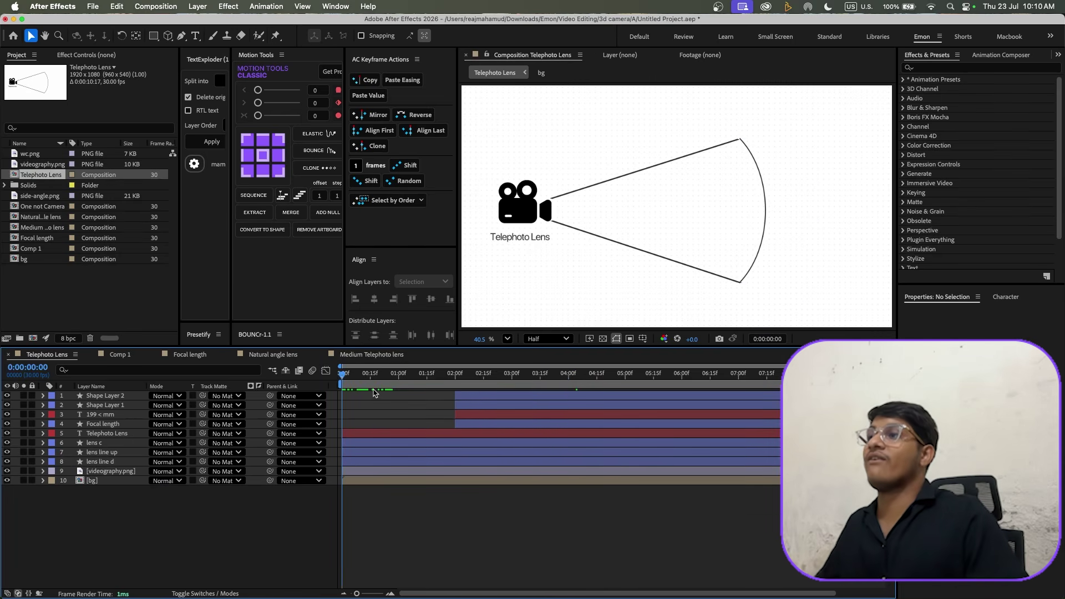
Scrub through the Telephoto Lens composition from the start past 0:00:01:29 to view its field-of-view animation
left_click(453, 392)
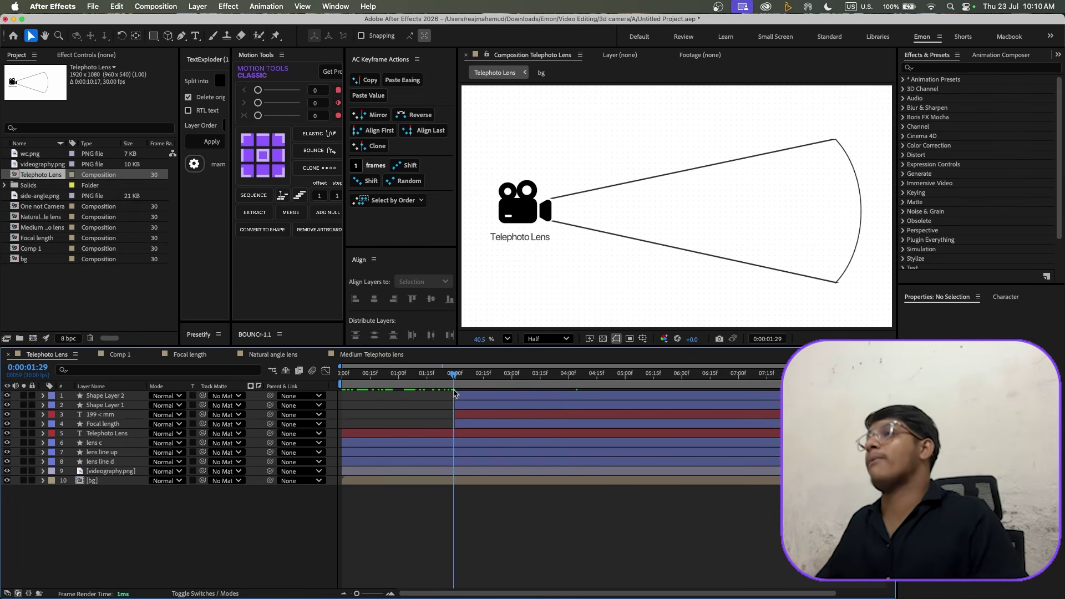
left_click_drag(453, 392, 606, 391)
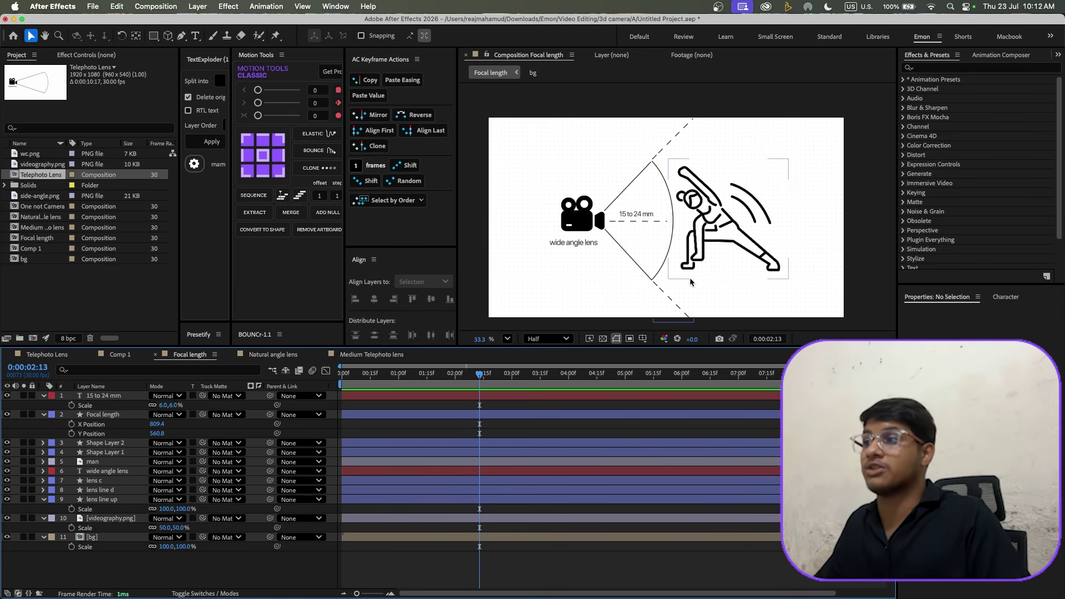
Add a one-node camera with a 70 mm focal length to the Medium Telephoto lens composition
left_click(391, 355)
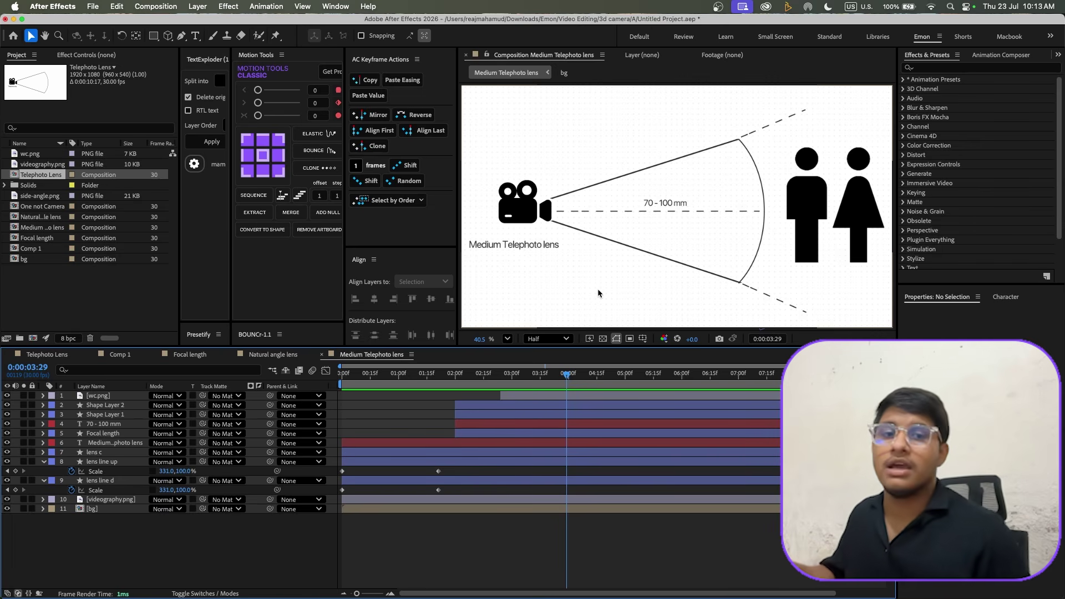
right_click(217, 530)
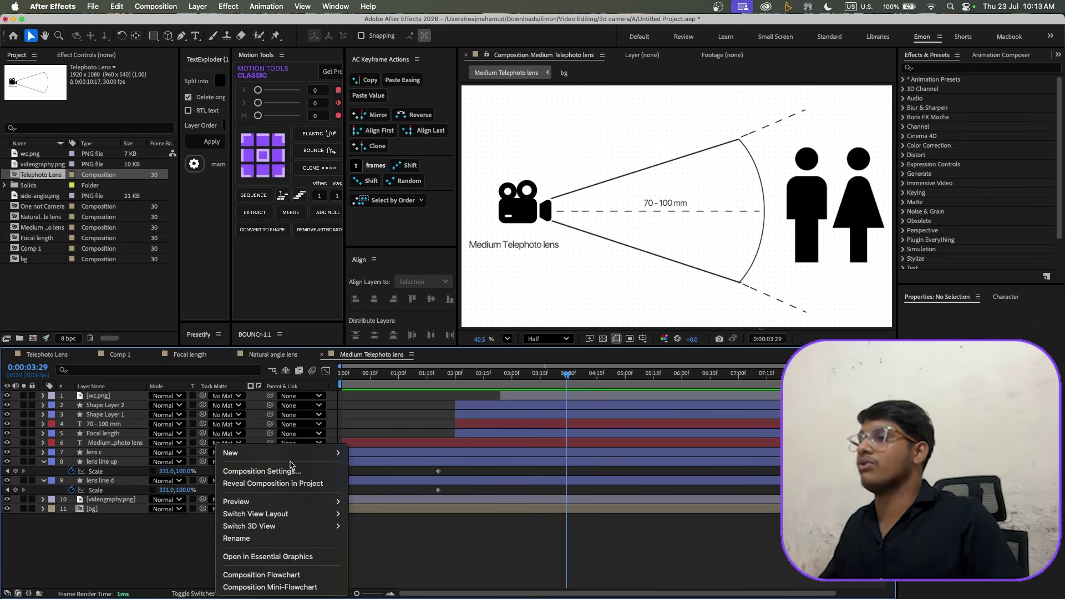
mouse_move(303, 462)
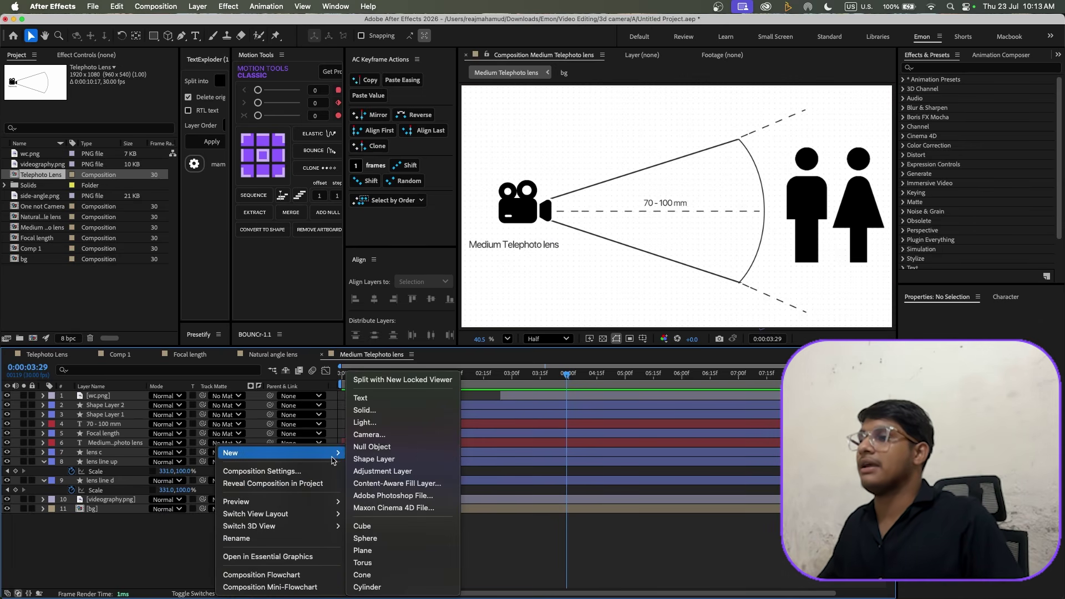
left_click(378, 439)
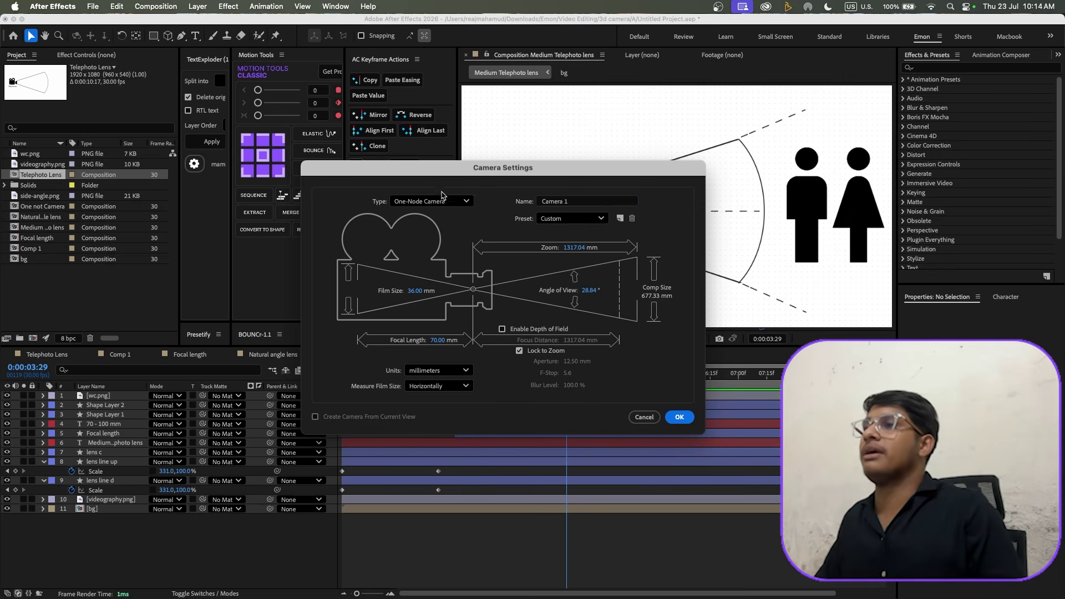
left_click(680, 416)
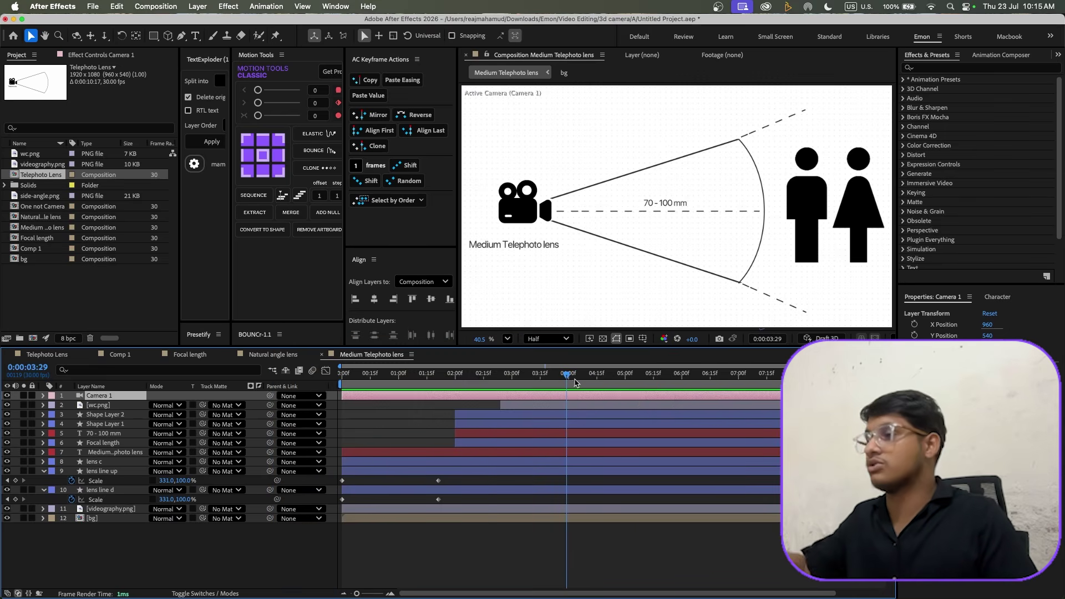
Open the settings for a second camera and try focal lengths of 54, 66 and 37 mm
key("super+alt+shift+c")
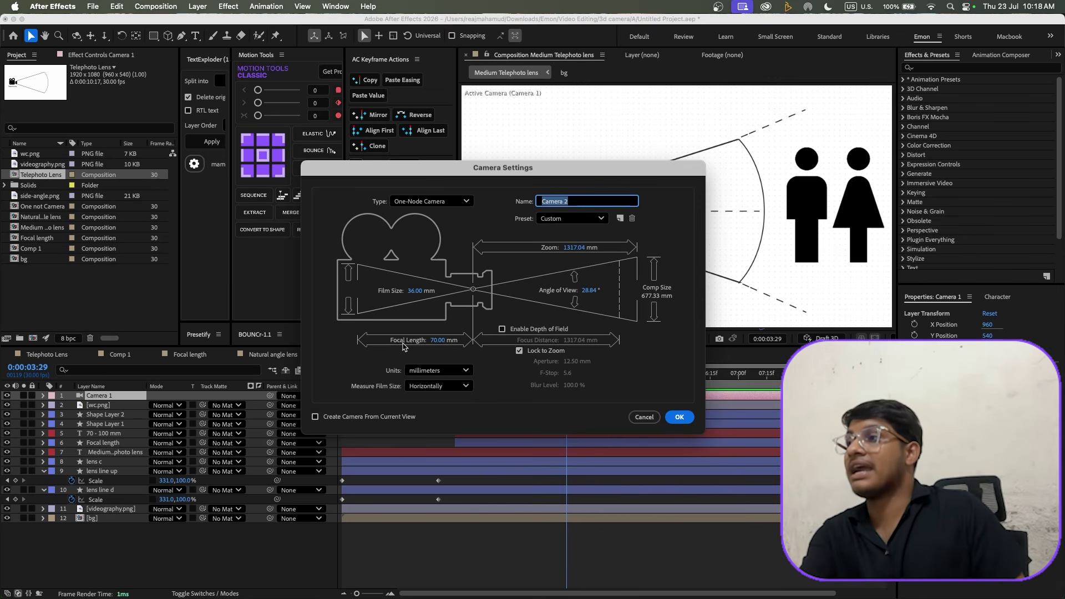
mouse_move(435, 344)
left_mouse_down()
mouse_move(455, 340)
mouse_move(429, 344)
left_mouse_up()
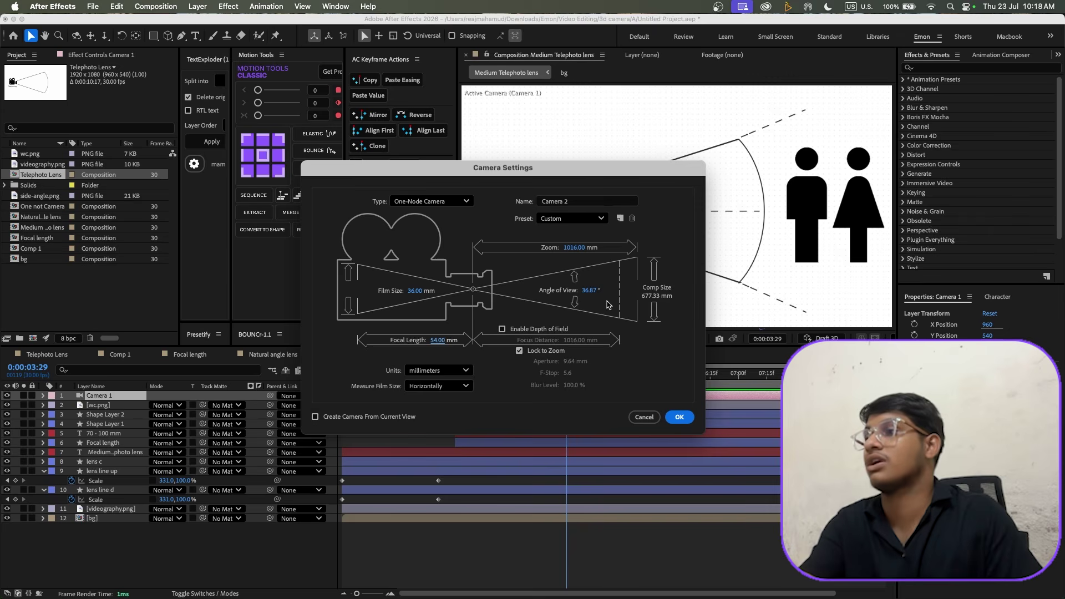
left_click_drag(442, 340, 473, 340)
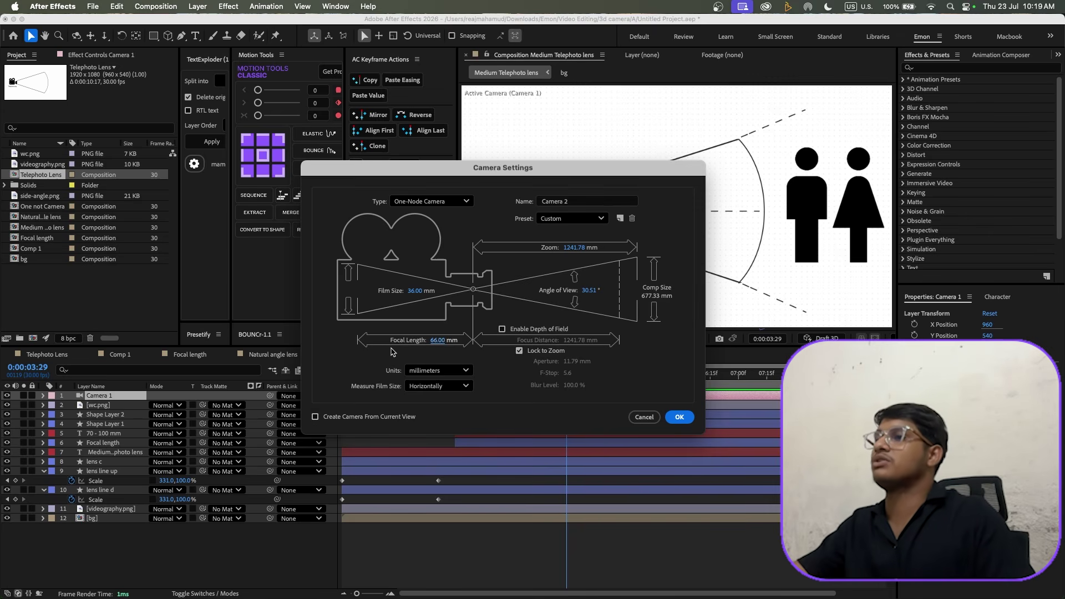
left_click_drag(426, 340, 416, 339)
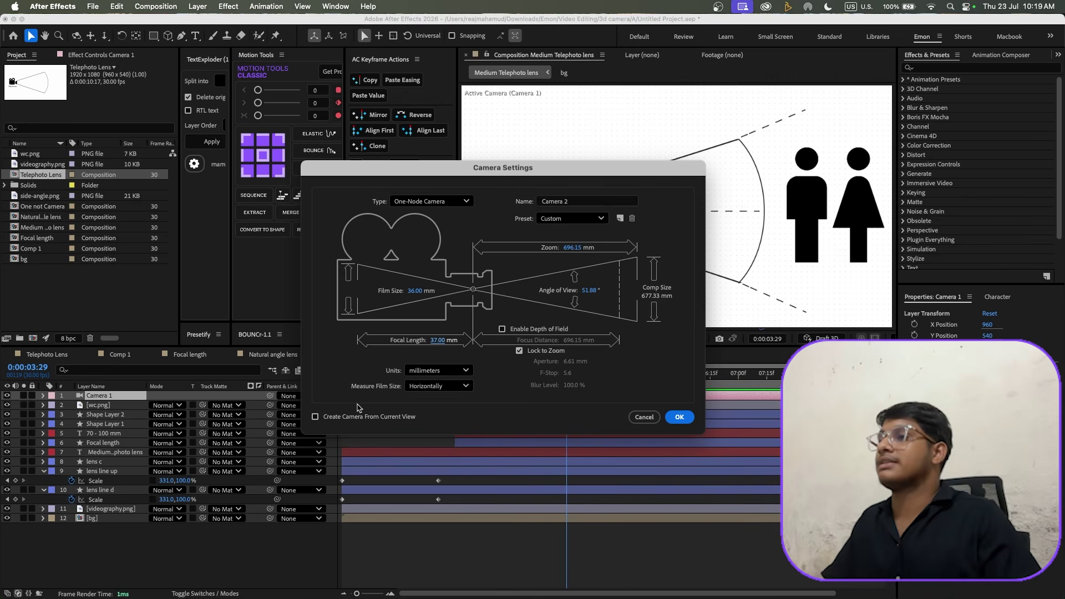
Switch the camera's units to pixels, inches and back to millimeters, and show the film-size measurement options
left_click(451, 371)
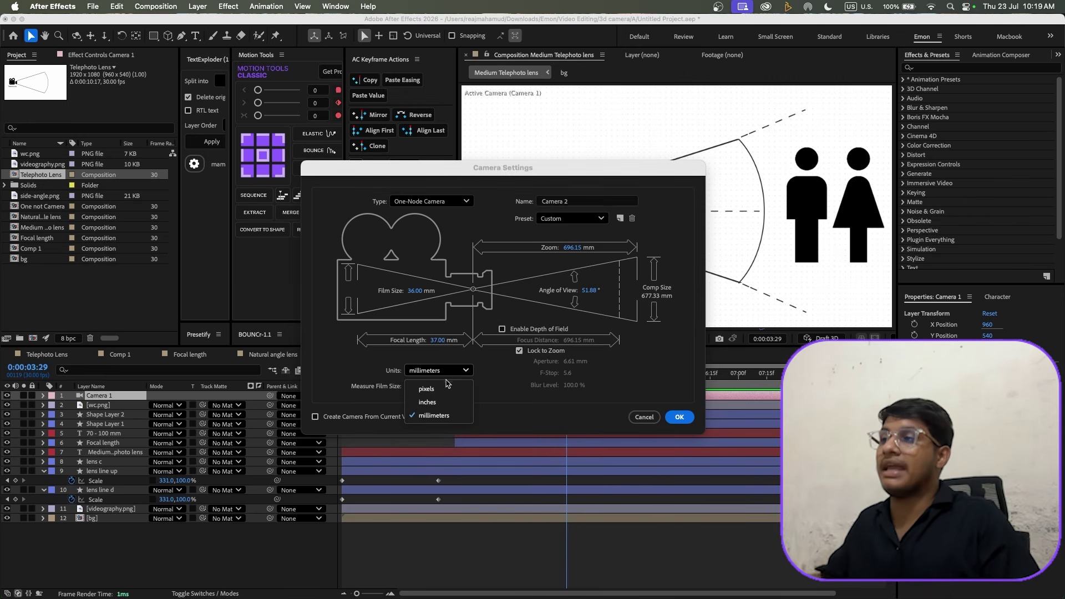
left_click(437, 390)
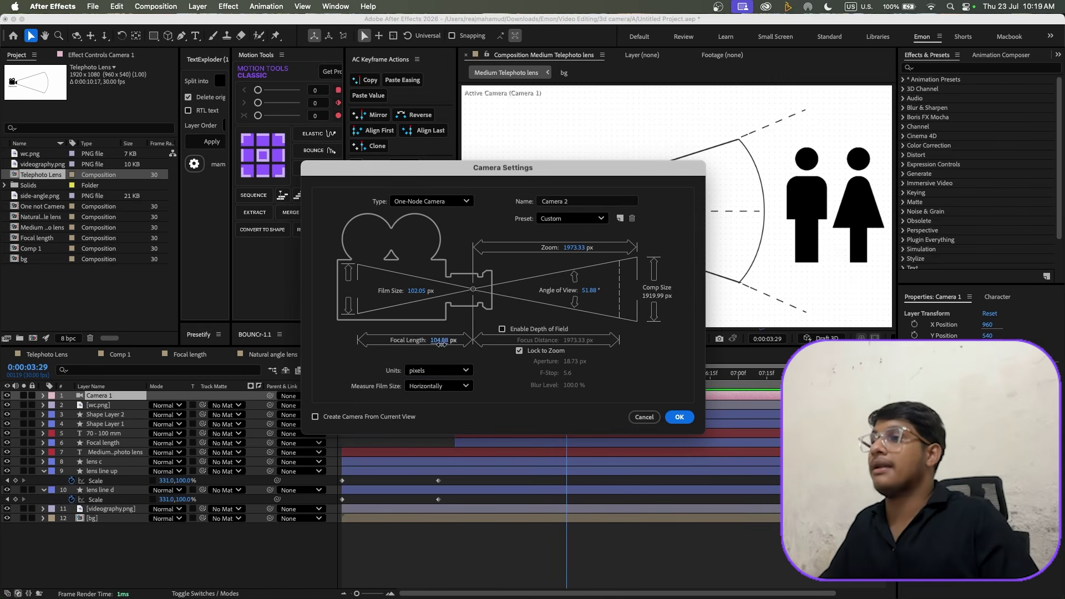
left_click(447, 371)
left_click(428, 402)
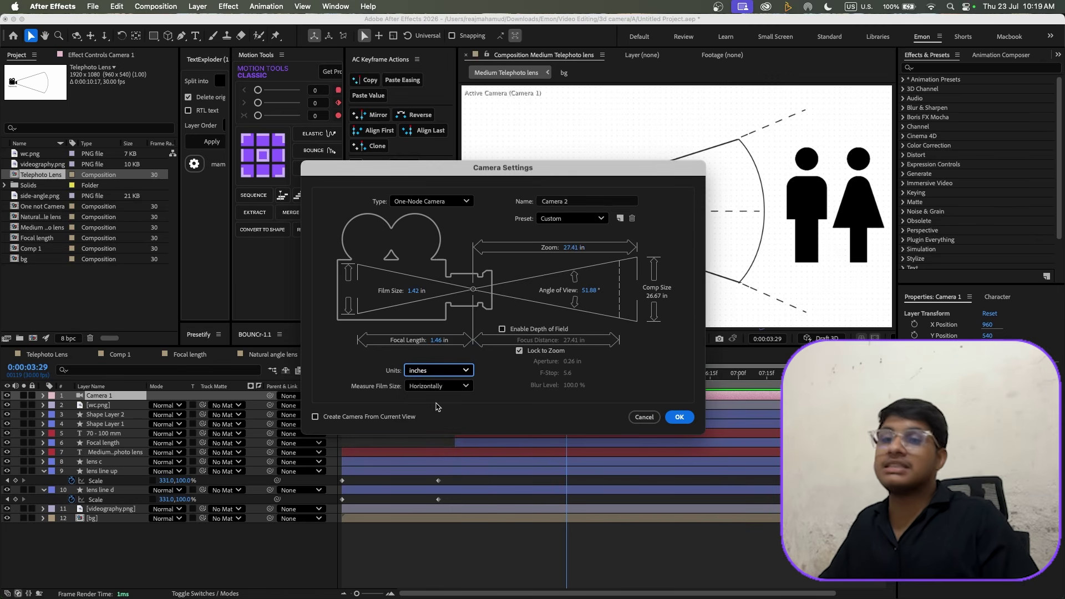
left_click(437, 370)
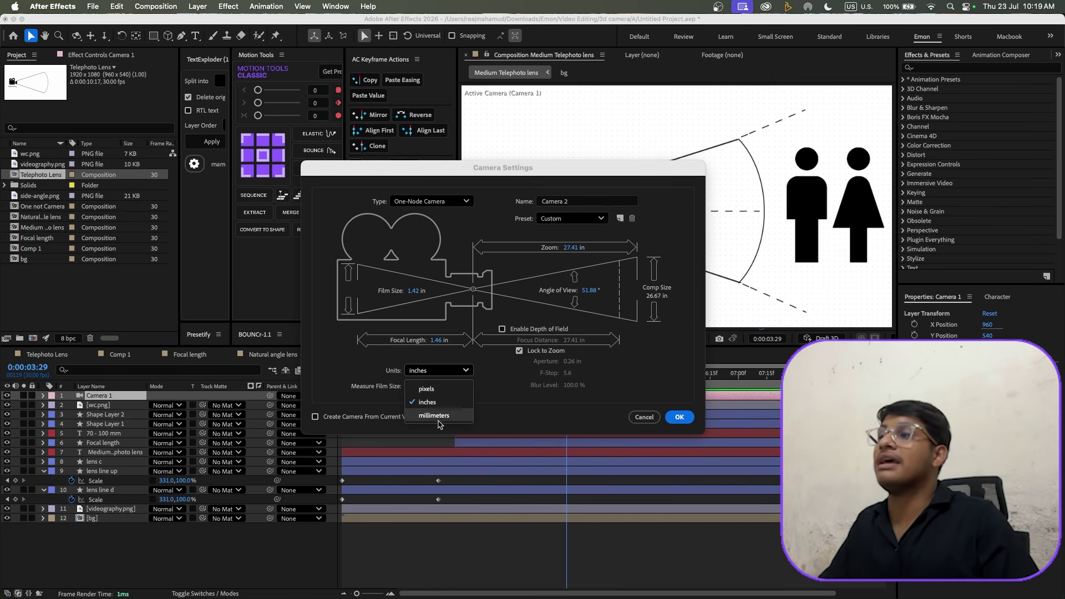
left_click(441, 425)
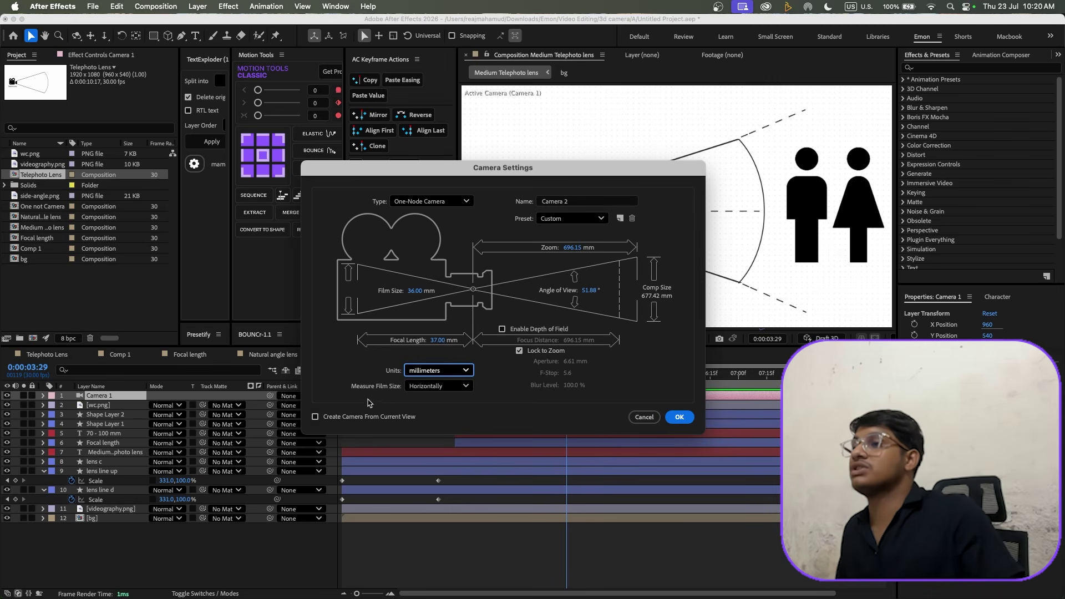
left_click(446, 387)
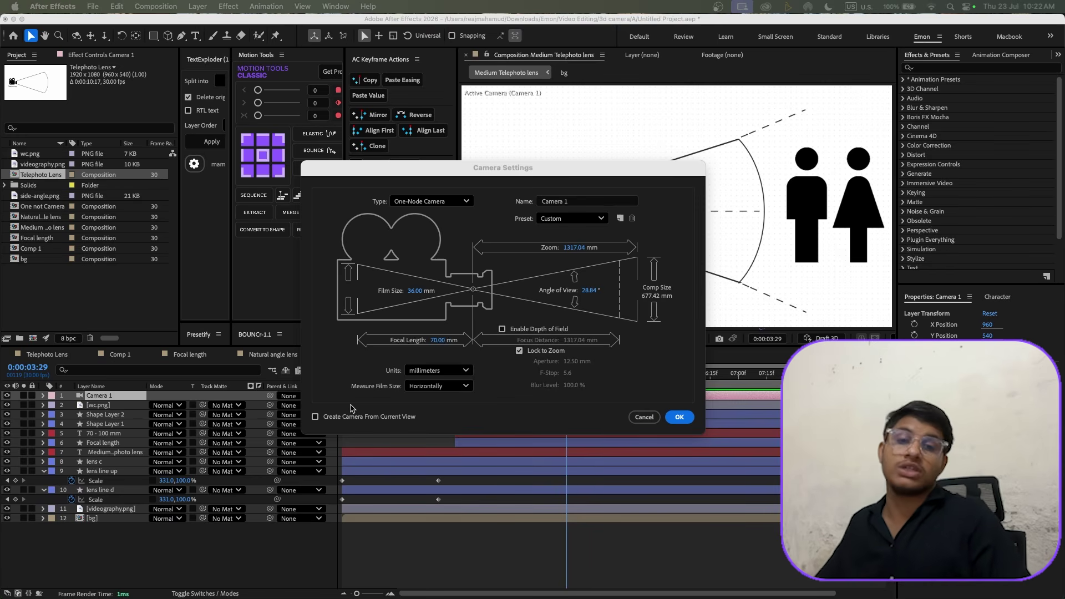
Set the camera's focal length to 35 mm in its settings
left_click(330, 431)
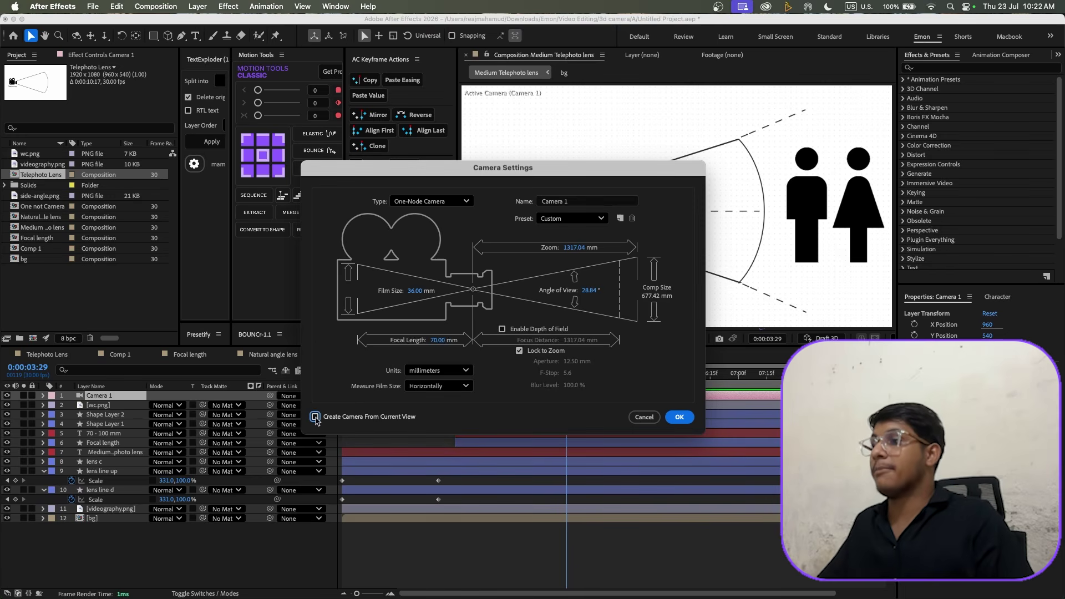
left_click(437, 340)
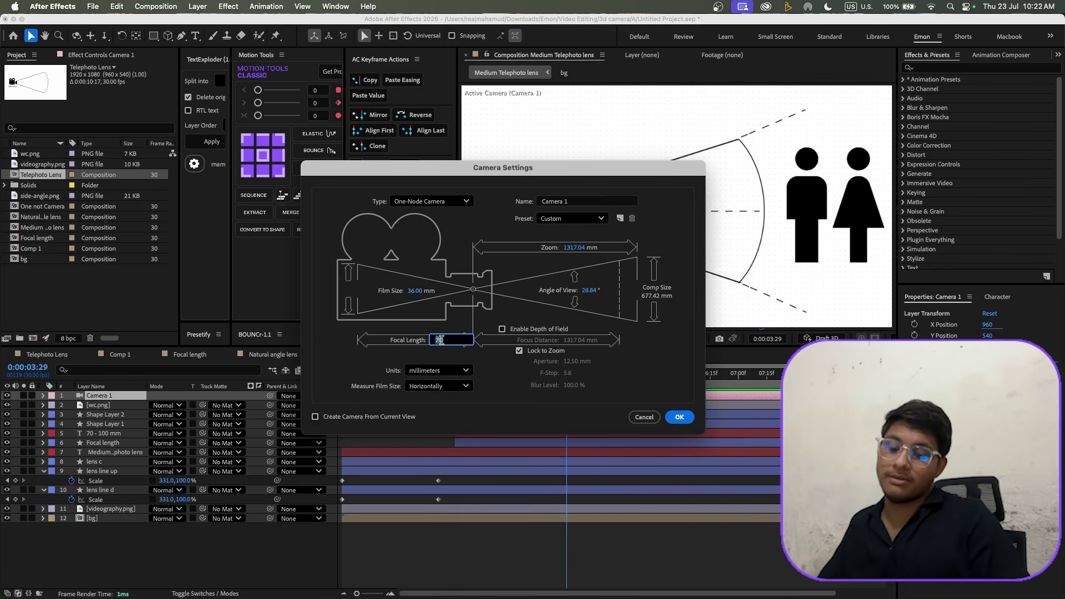
type("35")
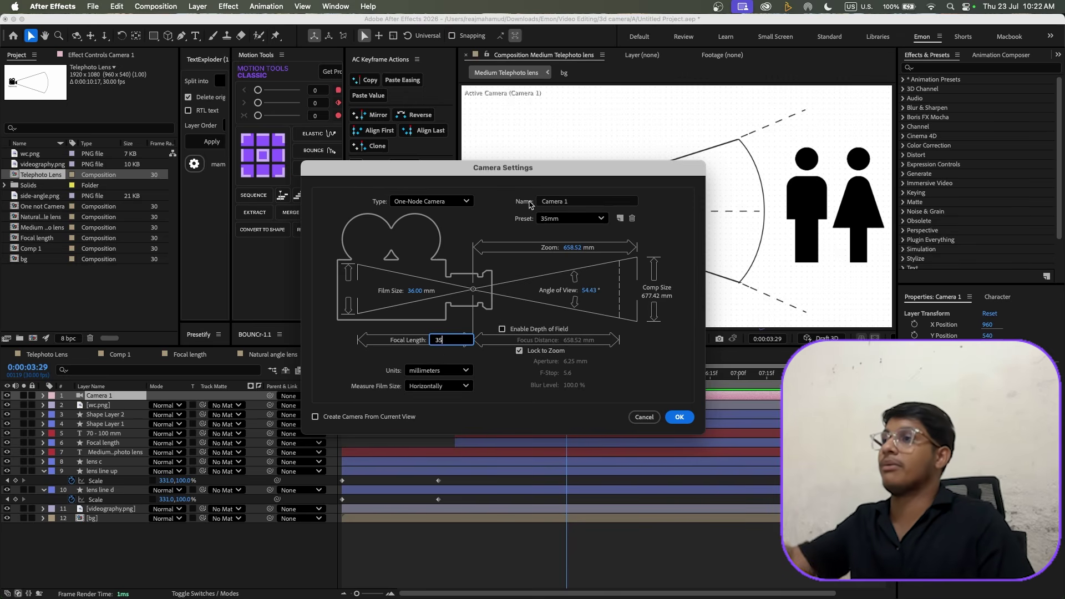
Try the camera's 35mm and 50mm lens presets, ending with the 80mm preset
left_click(543, 218)
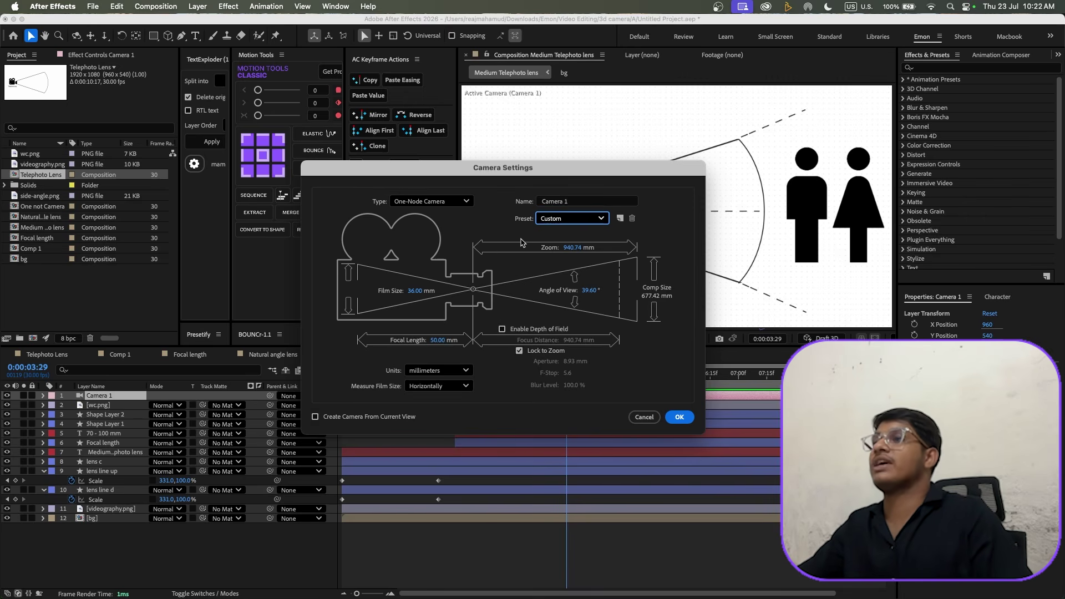
left_click(569, 220)
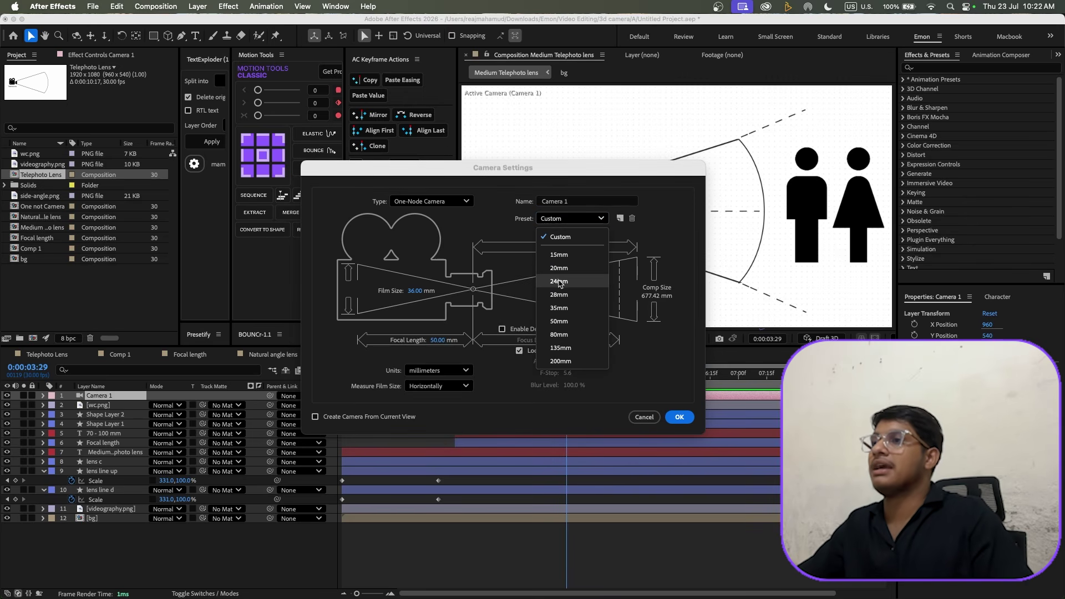
left_click(563, 307)
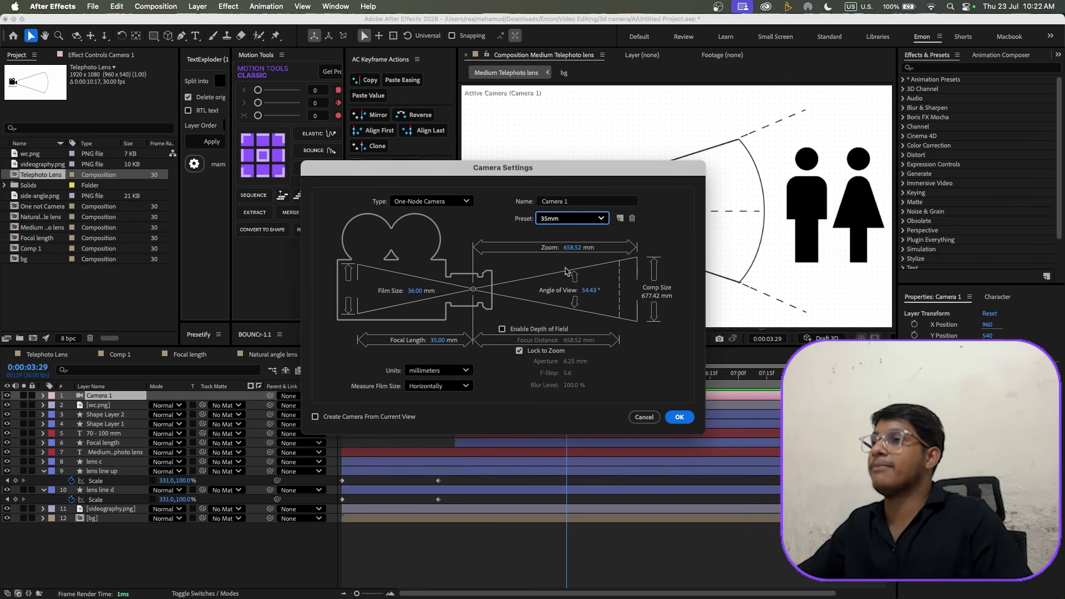
left_click(573, 220)
left_click(564, 321)
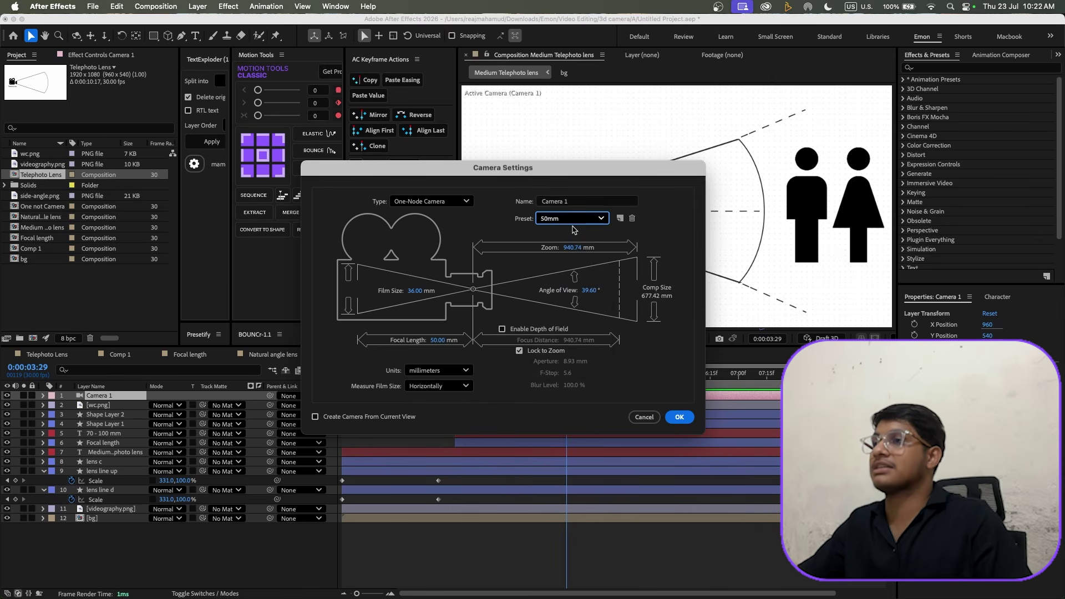
left_click(574, 220)
left_click(564, 334)
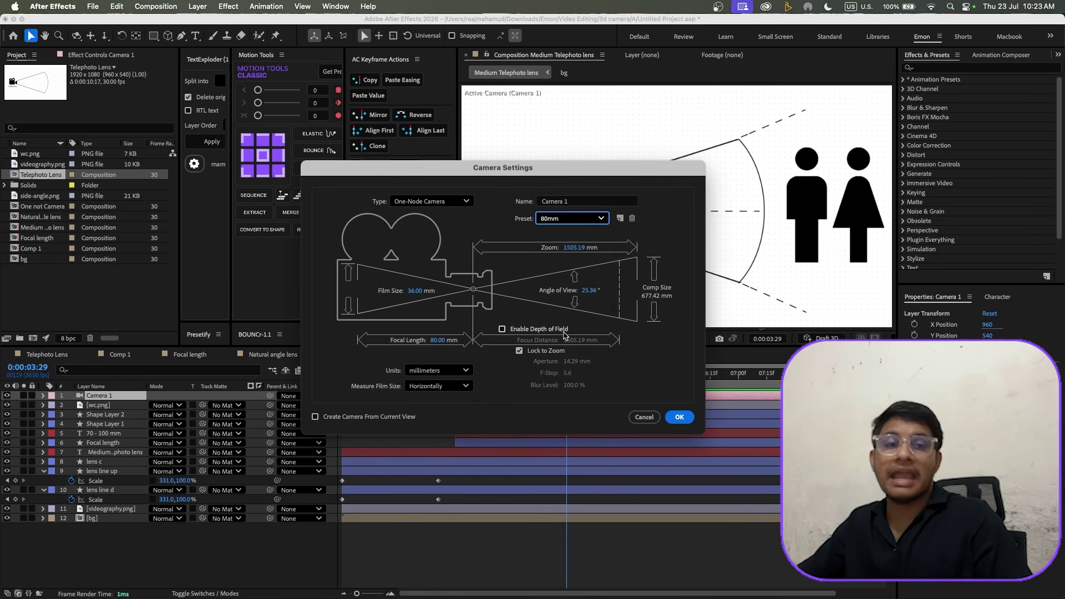